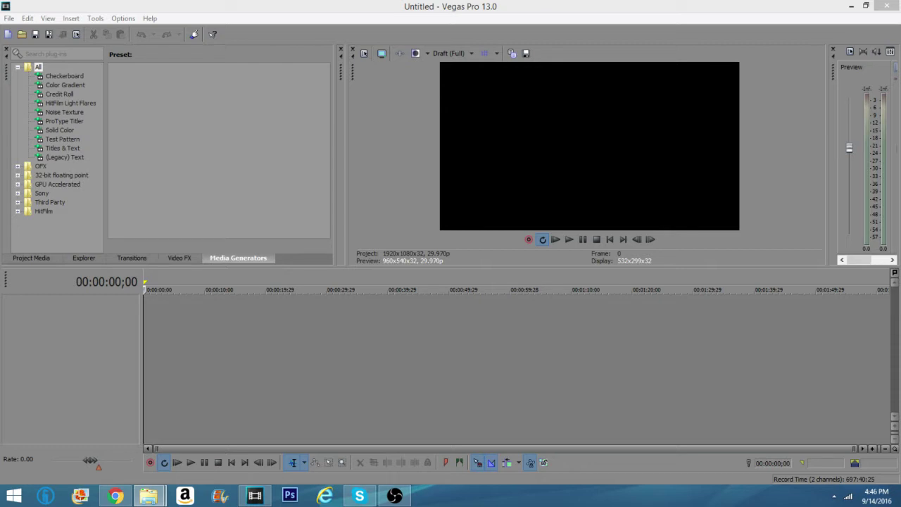
Step: Place the snowboard clip at the timeline start, match project settings, and lock the clip
{"action": "left_click_drag", "start_coordinate": [164, 332], "coordinate": [142, 328]}
{"action": "left_click", "coordinate": [514, 251]}
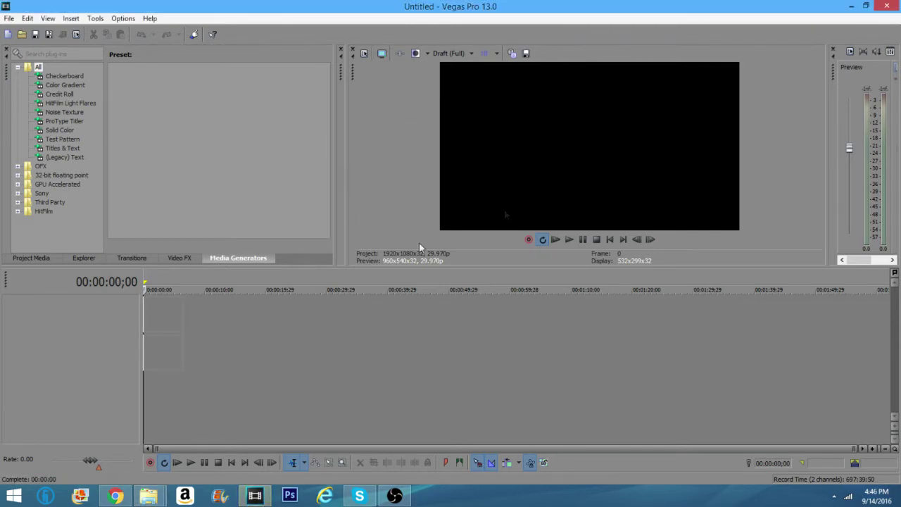
{"action": "right_click", "coordinate": [160, 323]}
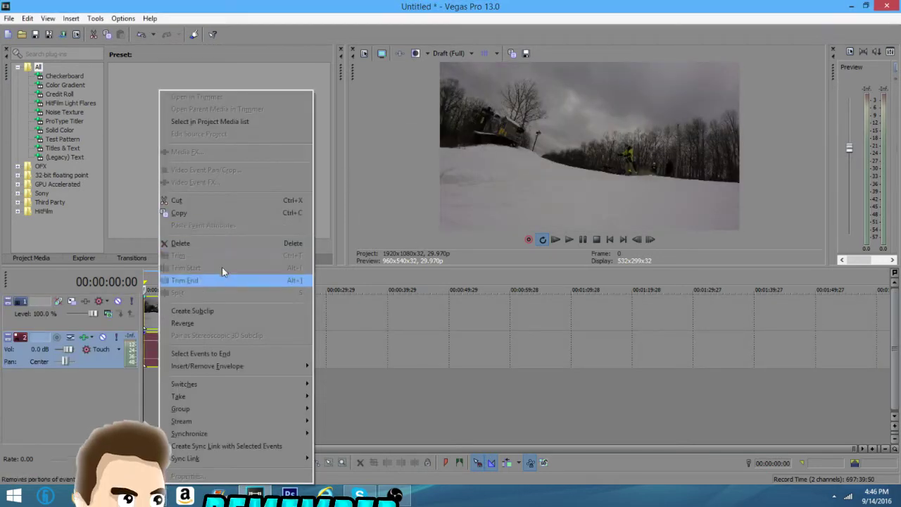
{"action": "mouse_move", "coordinate": [211, 383]}
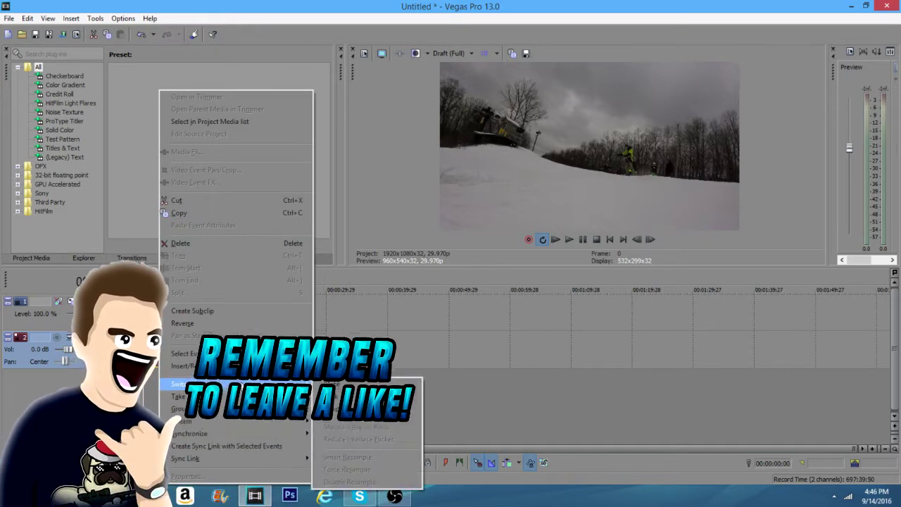
{"action": "left_click", "coordinate": [352, 410]}
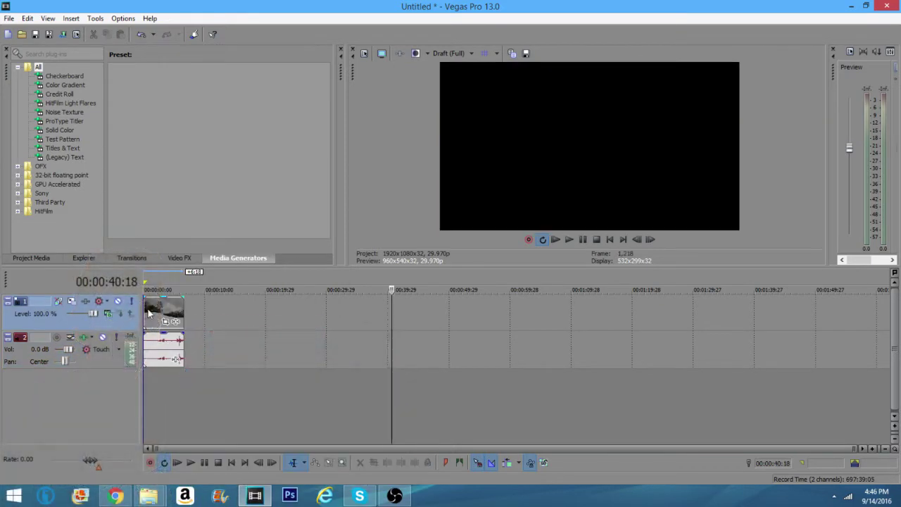
{"action": "right_click", "coordinate": [148, 309]}
{"action": "mouse_move", "coordinate": [181, 383]}
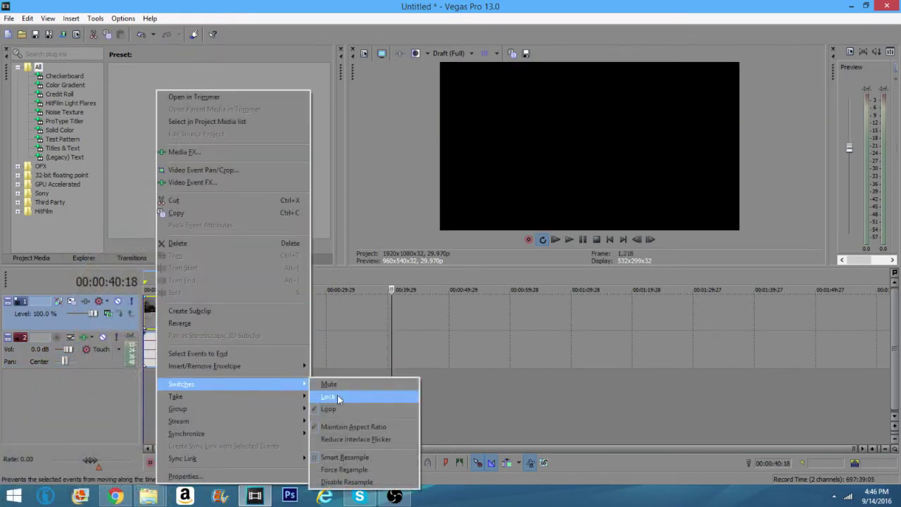
{"action": "left_click", "coordinate": [317, 368]}
{"action": "left_click", "coordinate": [619, 366]}
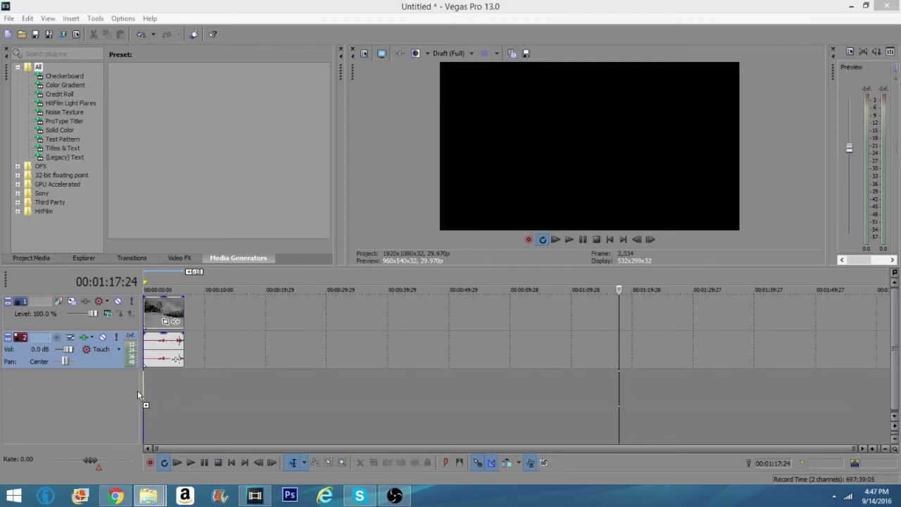
Step: Add the music file on a new audio track and preview playback to about 15 seconds
{"action": "left_click_drag", "start_coordinate": [574, 422], "coordinate": [144, 390]}
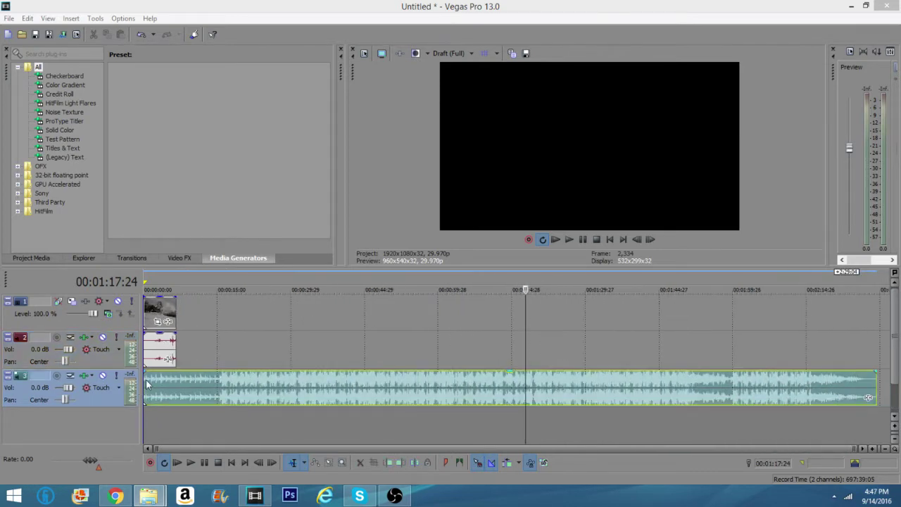
{"action": "left_click", "coordinate": [147, 282]}
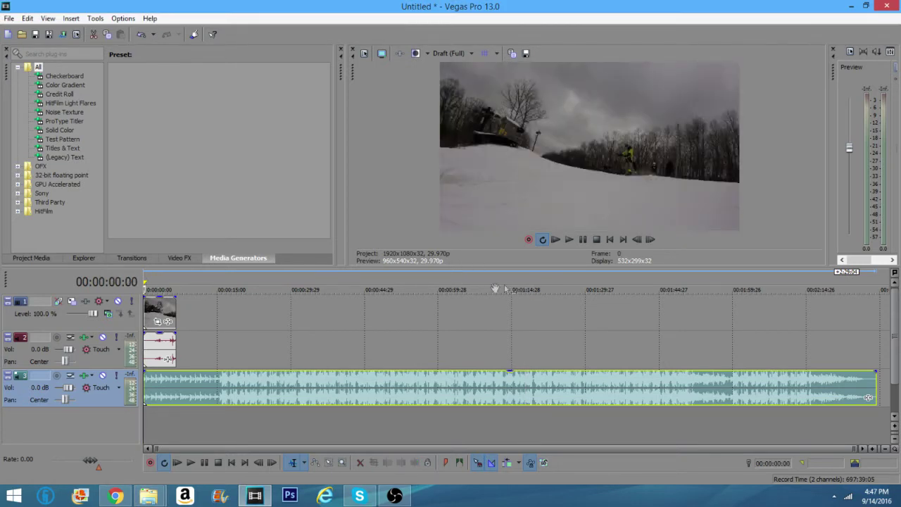
{"action": "left_click", "coordinate": [571, 239]}
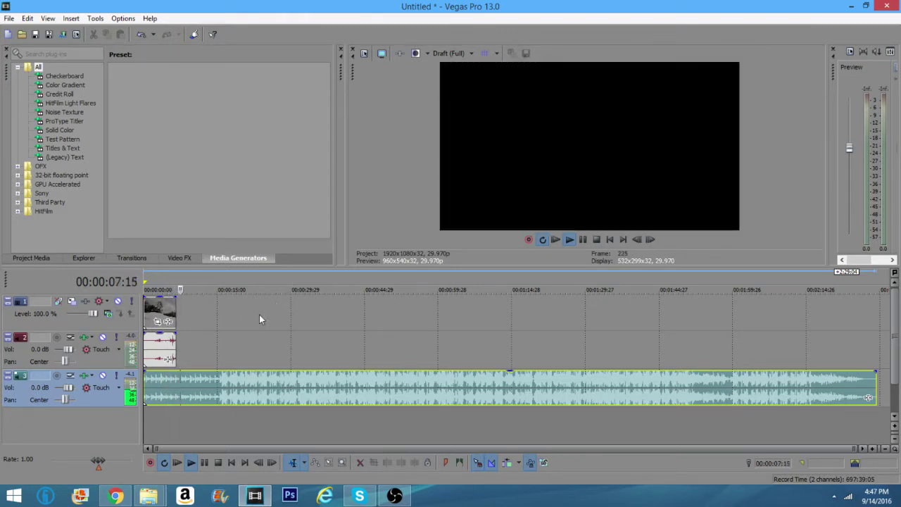
{"action": "left_click_drag", "start_coordinate": [206, 284], "coordinate": [218, 282]}
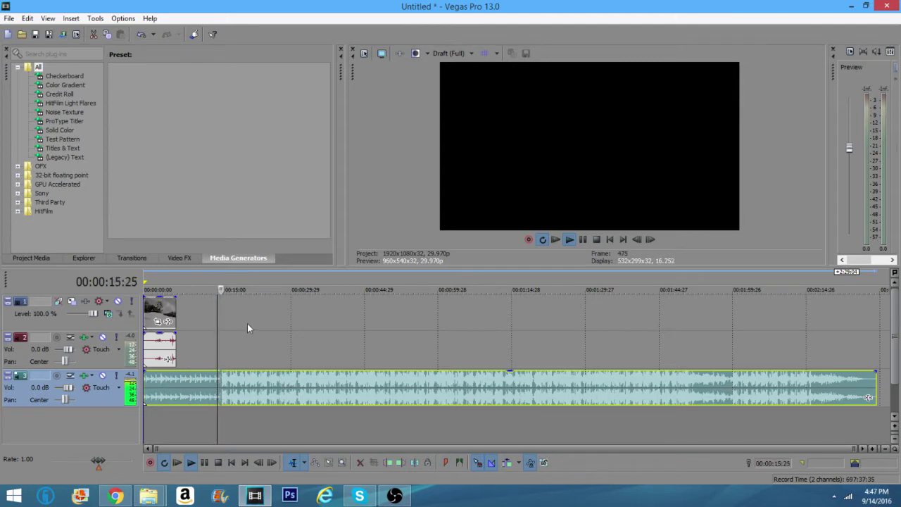
{"action": "left_click", "coordinate": [583, 240]}
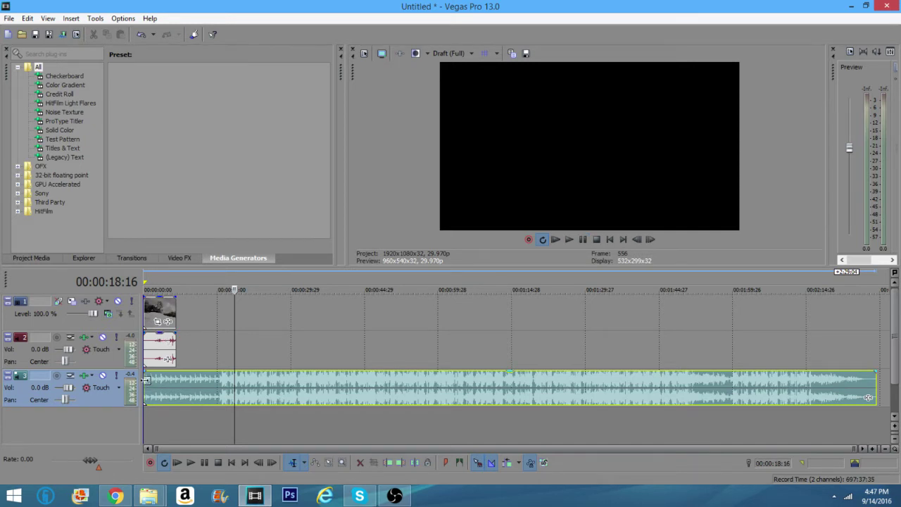
Step: Slide the music along the timeline, zoom in, and play from about four seconds
{"action": "left_click_drag", "start_coordinate": [145, 381], "coordinate": [214, 386]}
{"action": "left_click", "coordinate": [163, 288]}
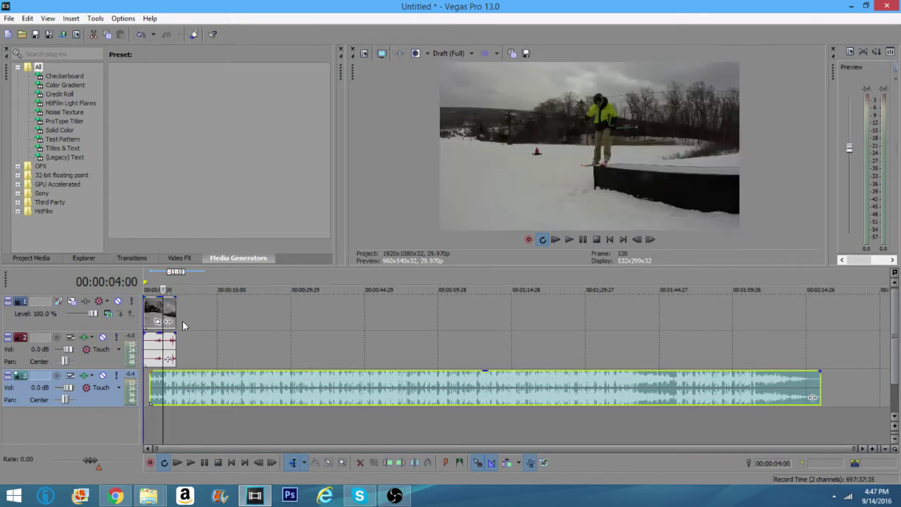
{"action": "scroll", "coordinate": [182, 324], "scroll_direction": "up", "scroll_amount": 3}
{"action": "scroll", "coordinate": [226, 322], "scroll_direction": "up", "scroll_amount": 2}
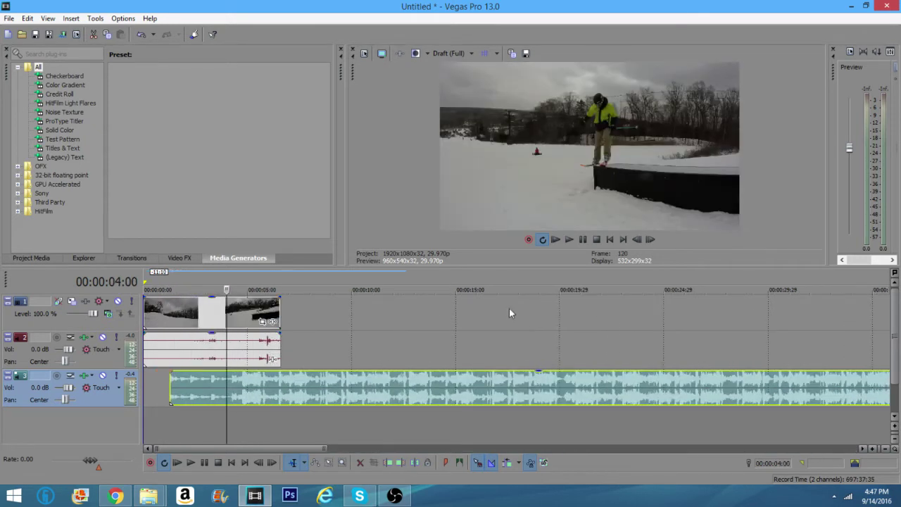
{"action": "left_click", "coordinate": [583, 240]}
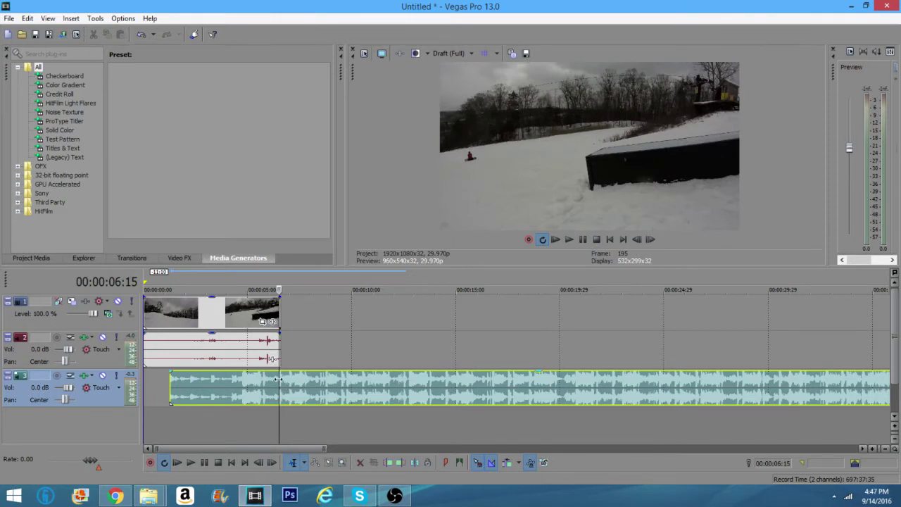
Step: Line the music up with the timeline start and frame-step from 00:00:02:24 to check it
{"action": "left_click_drag", "start_coordinate": [286, 383], "coordinate": [245, 386]}
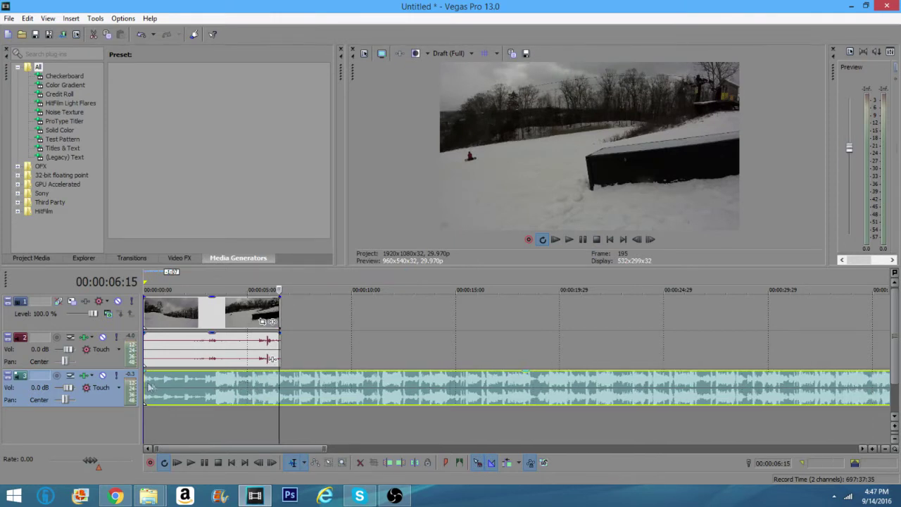
{"action": "left_click_drag", "start_coordinate": [141, 383], "coordinate": [172, 383]}
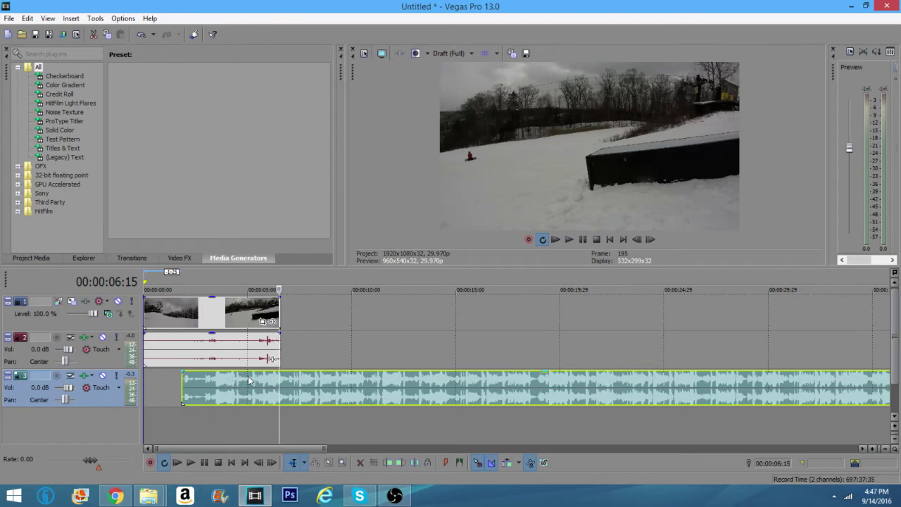
{"action": "left_click_drag", "start_coordinate": [242, 381], "coordinate": [214, 381]}
{"action": "left_click", "coordinate": [202, 282]}
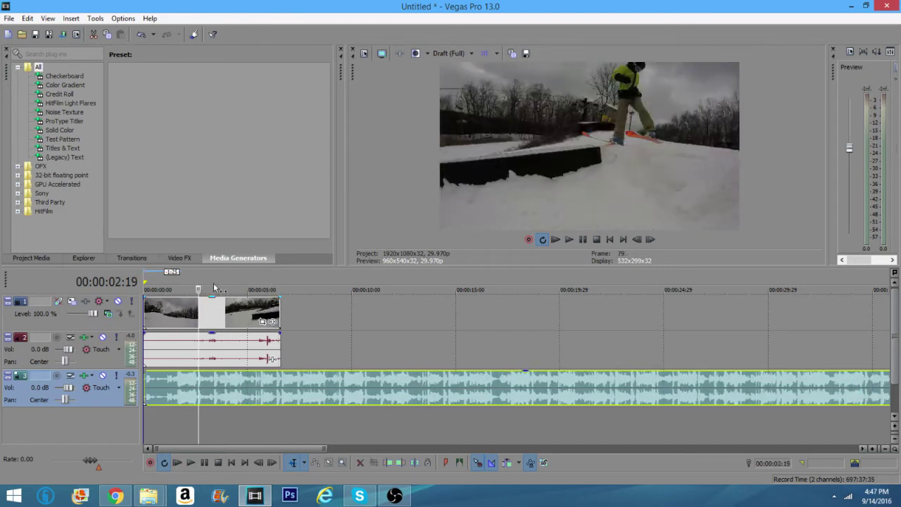
{"action": "left_click", "coordinate": [649, 240]}
{"action": "left_click", "coordinate": [650, 240]}
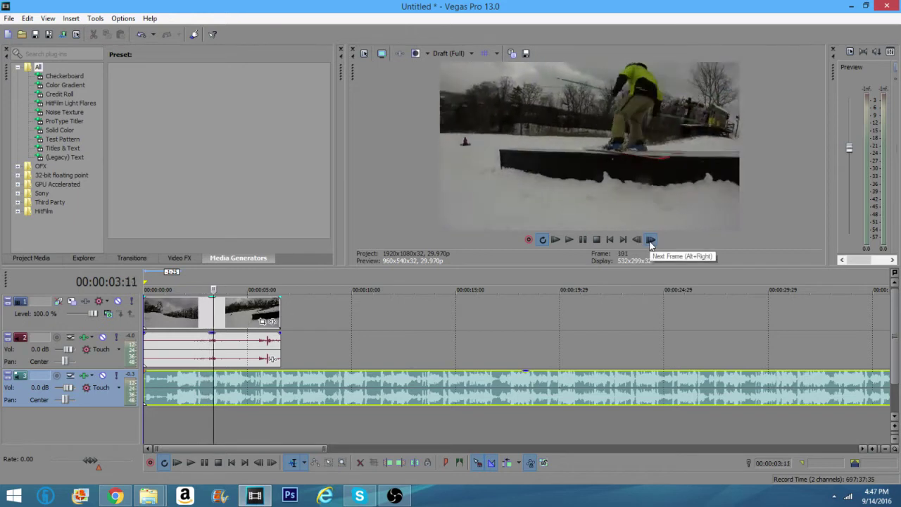
{"action": "left_click", "coordinate": [649, 240]}
{"action": "left_click", "coordinate": [649, 240]}
{"action": "left_click", "coordinate": [650, 240]}
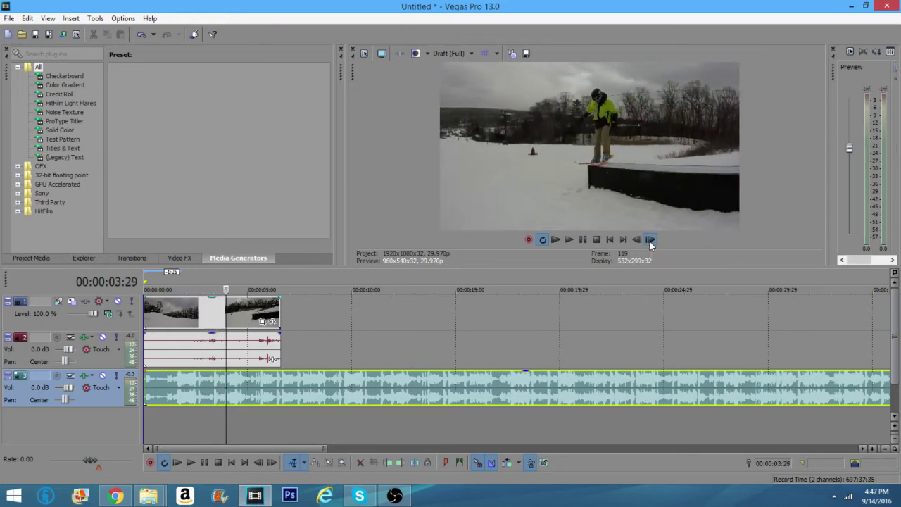
{"action": "left_click", "coordinate": [650, 240]}
{"action": "left_click", "coordinate": [649, 240]}
{"action": "left_click", "coordinate": [650, 240]}
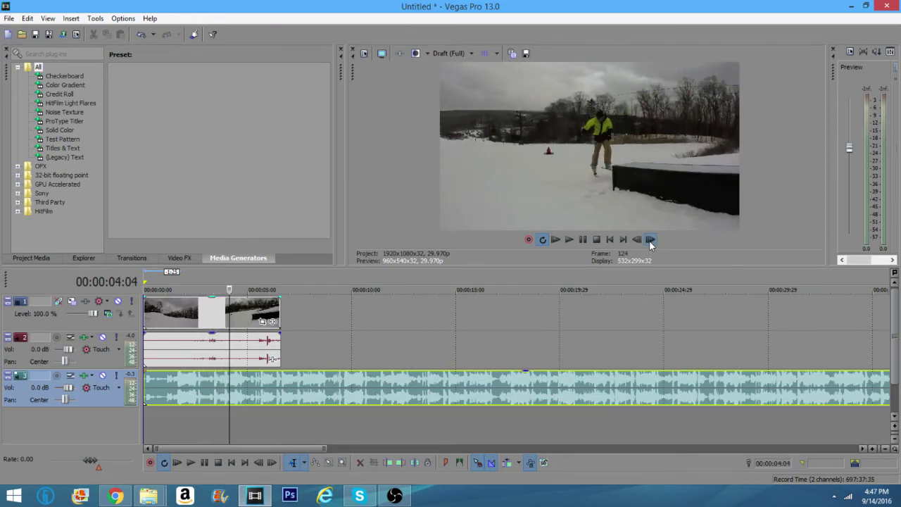
{"action": "left_click", "coordinate": [649, 240]}
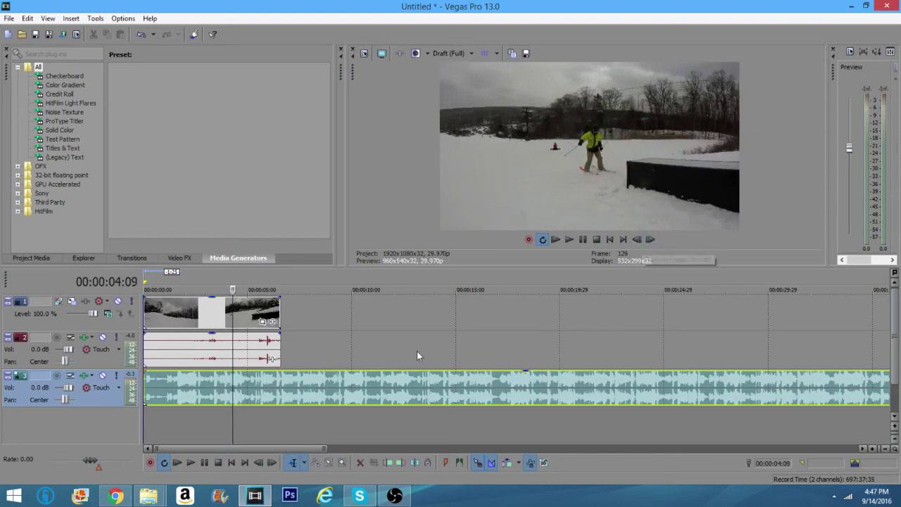
Step: Move the music start back to the timeline origin and play the project from the start
{"action": "left_click_drag", "start_coordinate": [243, 383], "coordinate": [263, 382]}
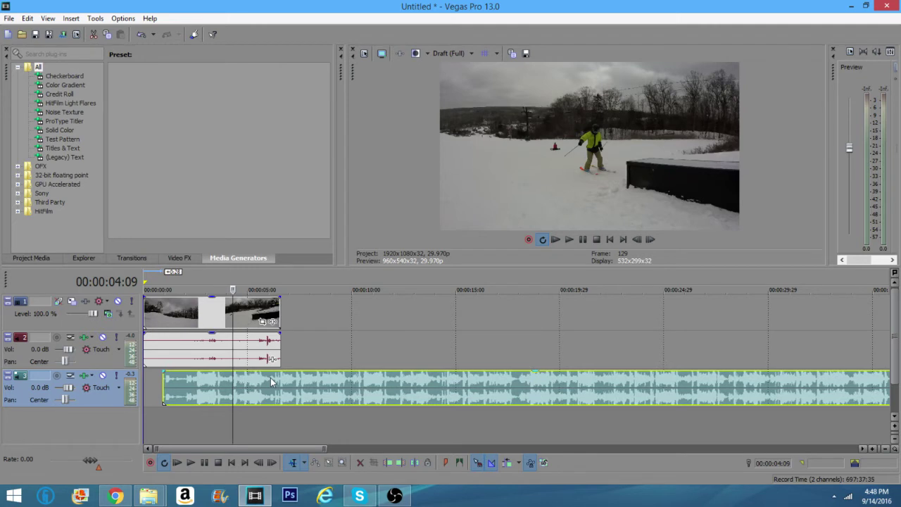
{"action": "left_click_drag", "start_coordinate": [272, 382], "coordinate": [271, 382]}
{"action": "left_click_drag", "start_coordinate": [162, 376], "coordinate": [58, 378]}
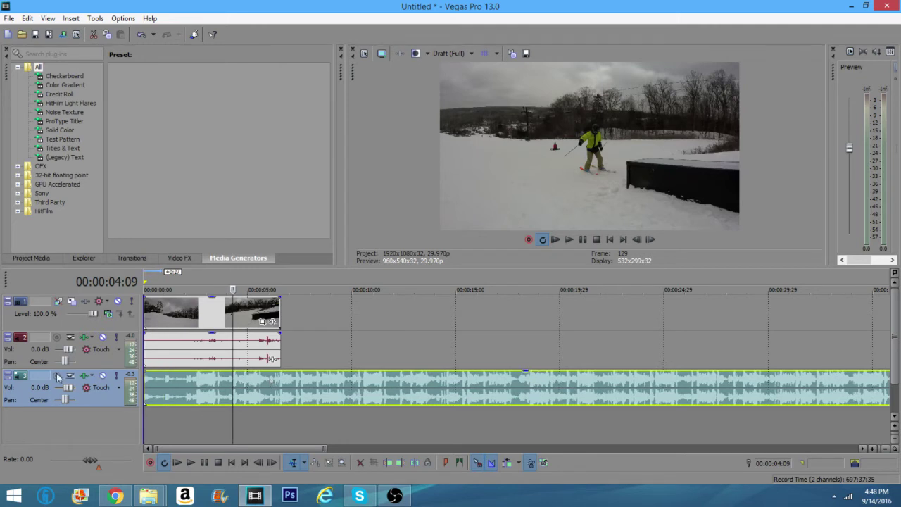
{"action": "key", "text": "ctrl+Home"}
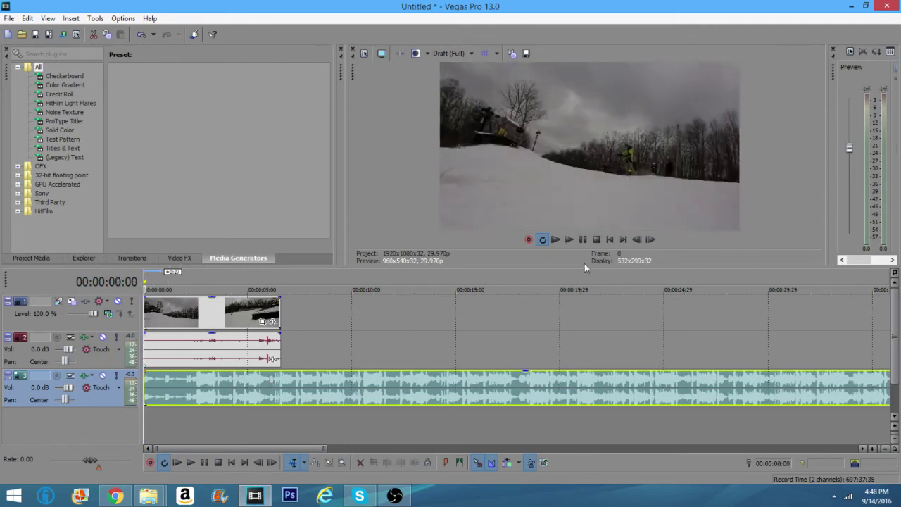
{"action": "key", "text": "space"}
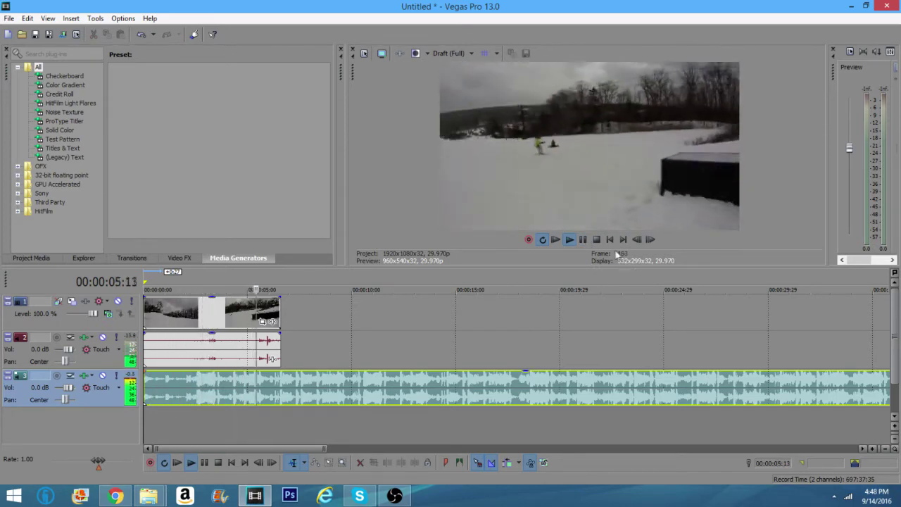
{"action": "key", "text": "space"}
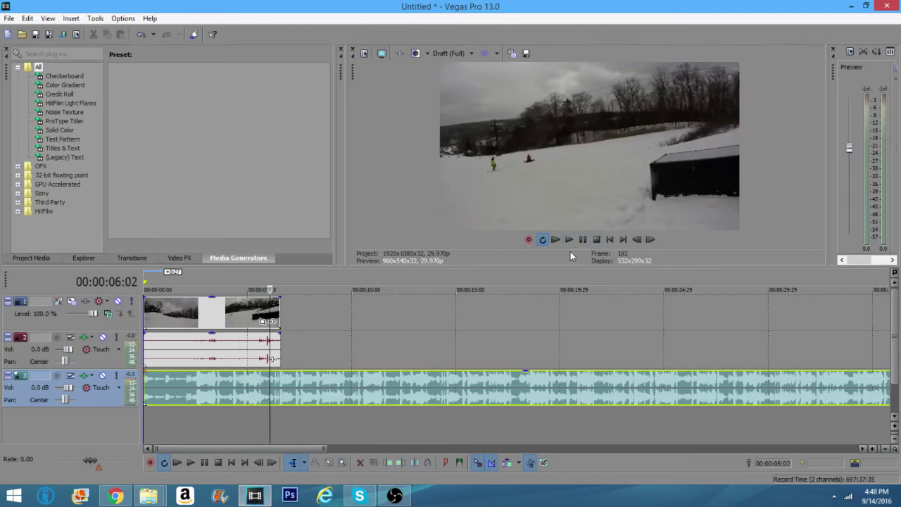
Step: Insert an empty video track above the snowboard clip and play from about three seconds
{"action": "right_click", "coordinate": [116, 322]}
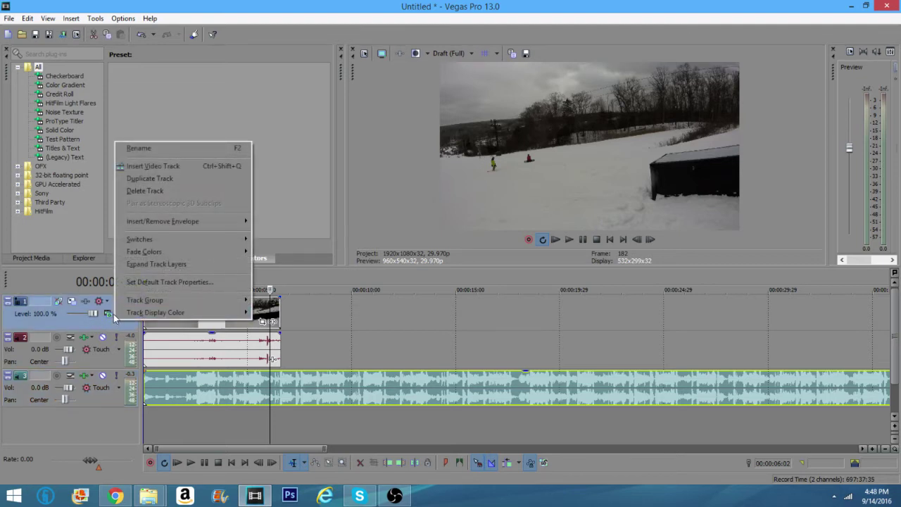
{"action": "left_click", "coordinate": [154, 167]}
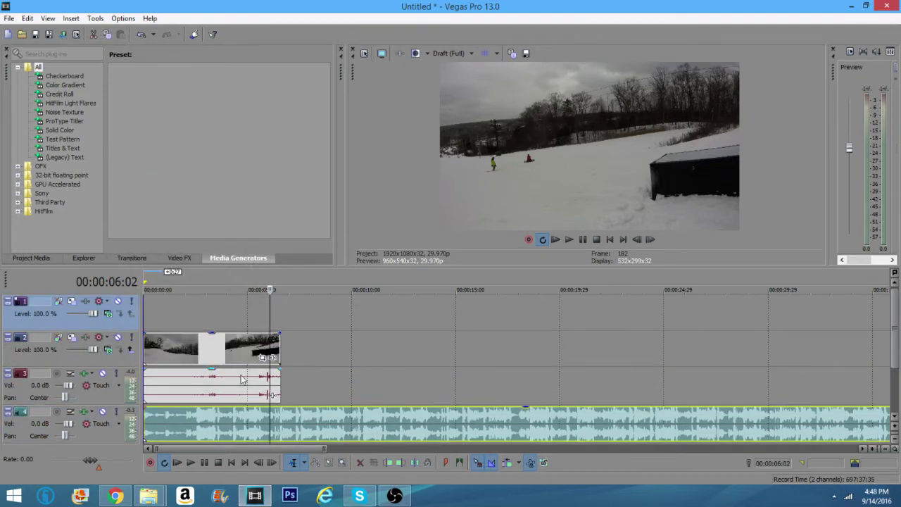
{"action": "left_click", "coordinate": [218, 288]}
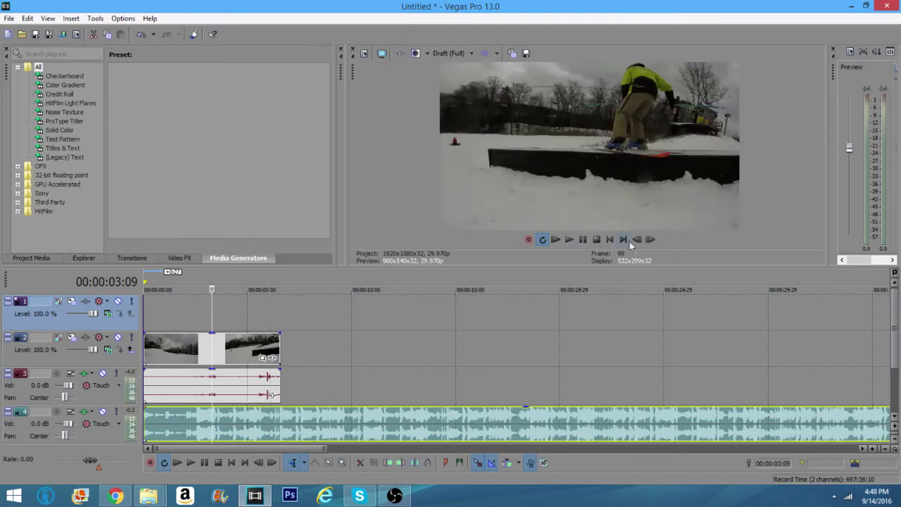
{"action": "left_click", "coordinate": [583, 240]}
Step: Place a black Solid Color event on track 1 at 4:08 and shorten it from the end
{"action": "key", "text": "Return"}
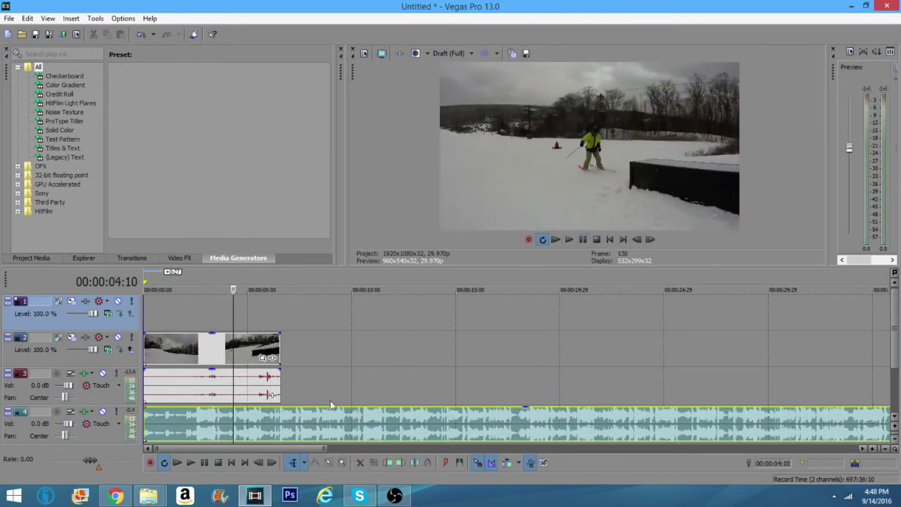
{"action": "key", "text": "Left"}
{"action": "key", "text": "Left"}
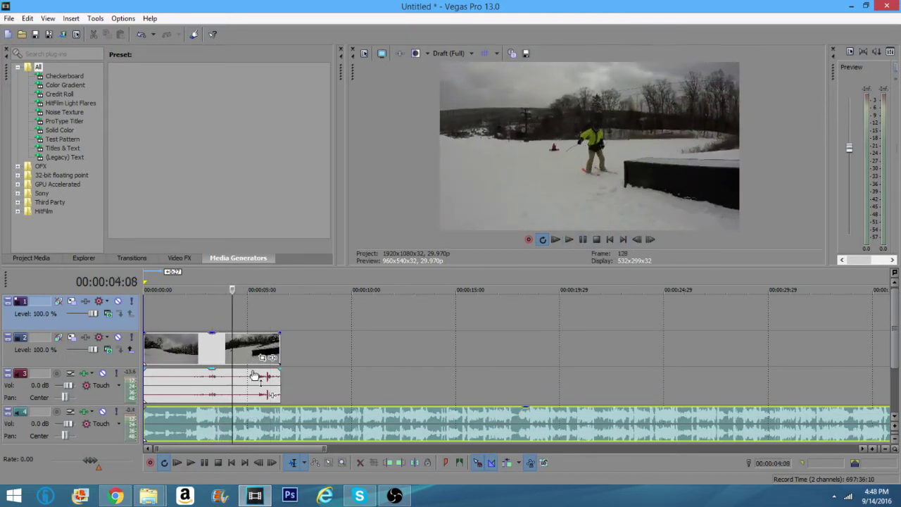
{"action": "left_click", "coordinate": [70, 130]}
{"action": "left_click_drag", "start_coordinate": [205, 84], "coordinate": [239, 314]}
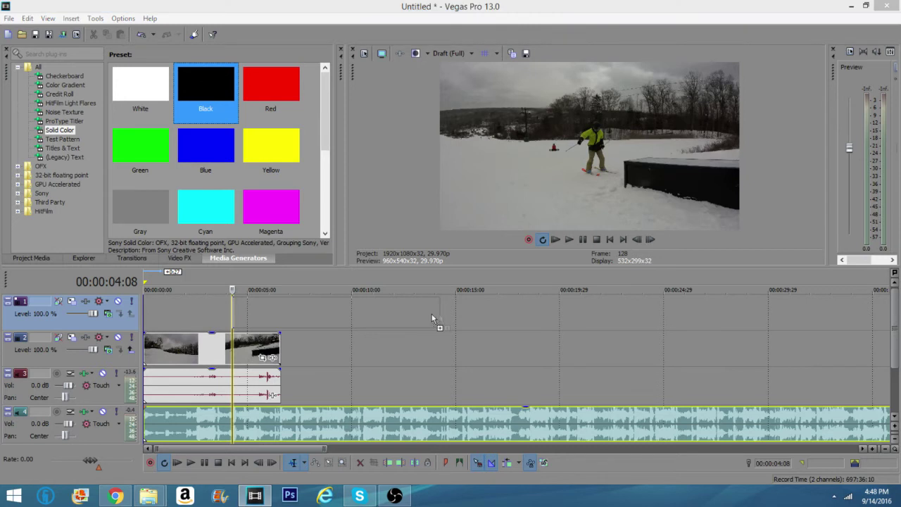
{"action": "left_click_drag", "start_coordinate": [425, 306], "coordinate": [431, 314]}
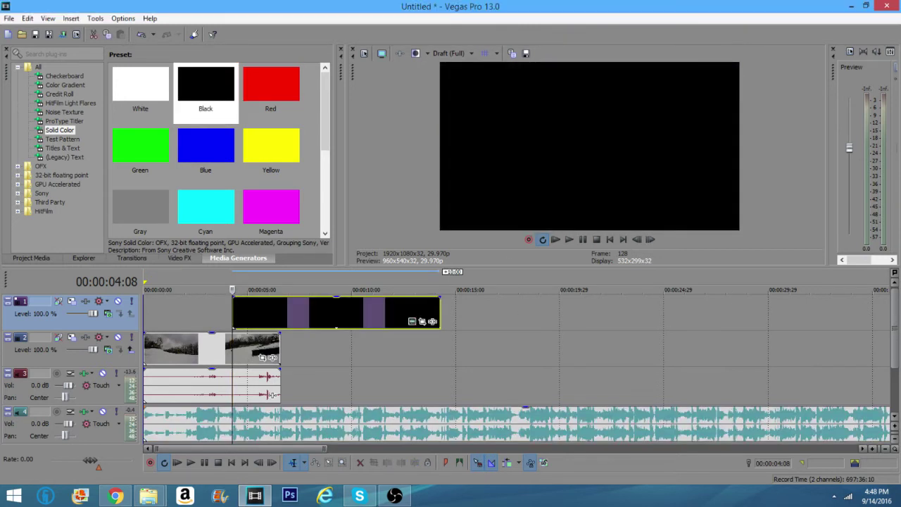
{"action": "left_click_drag", "start_coordinate": [438, 309], "coordinate": [255, 311]}
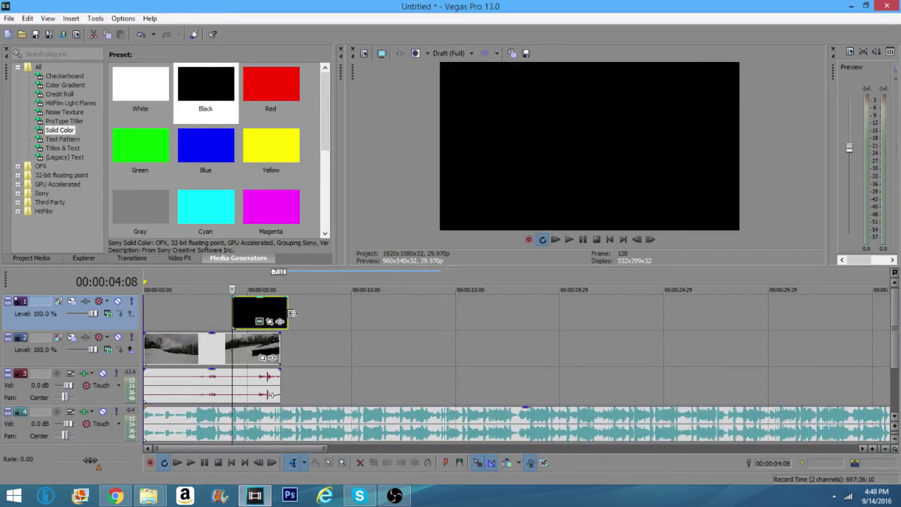
Step: Trim the black event to end at 4:16, zoom the timeline in, and return to its start
{"action": "left_click", "coordinate": [588, 241]}
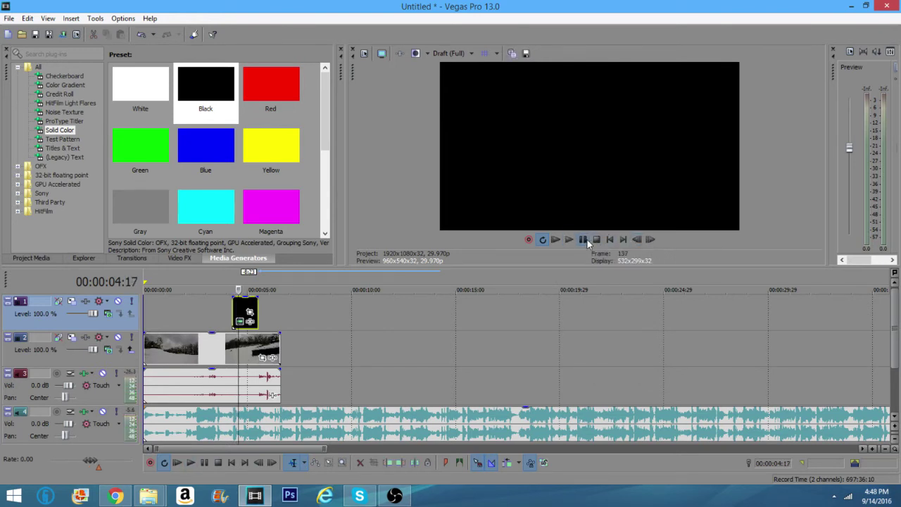
{"action": "left_click", "coordinate": [637, 241]}
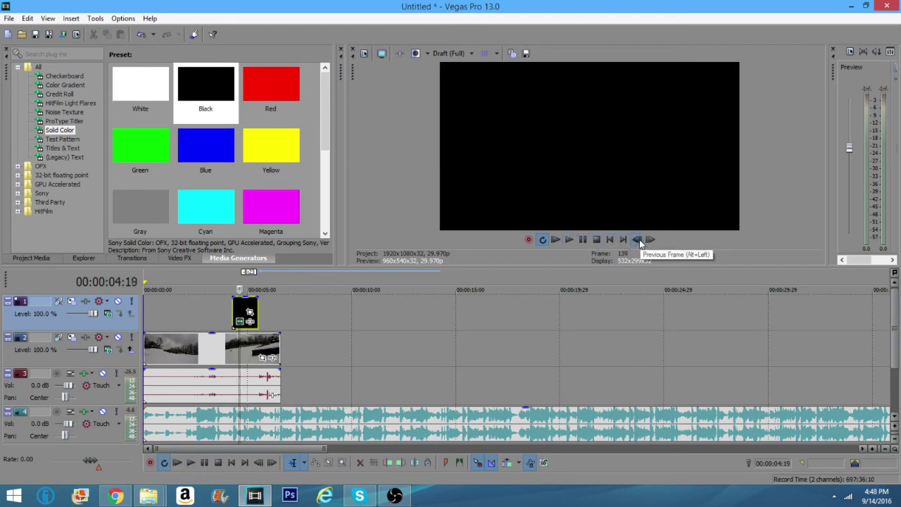
{"action": "left_click", "coordinate": [639, 242]}
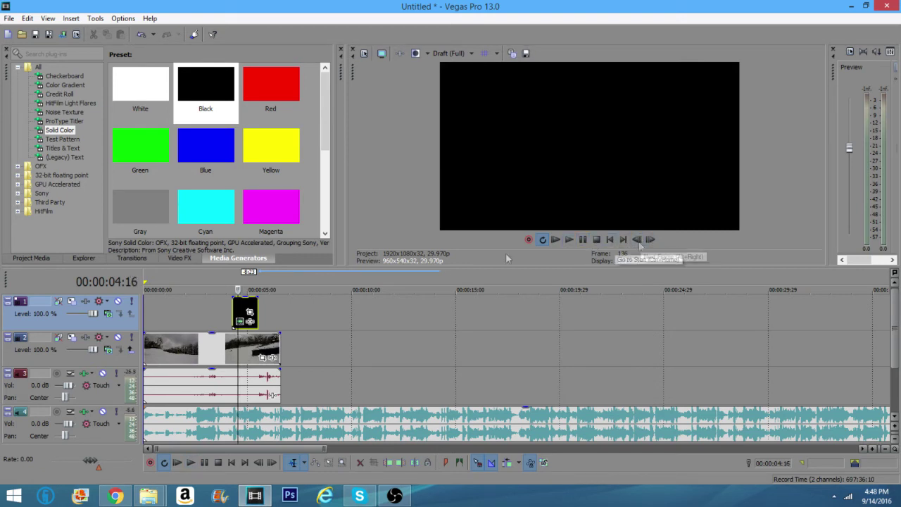
{"action": "left_click_drag", "start_coordinate": [258, 307], "coordinate": [238, 308]}
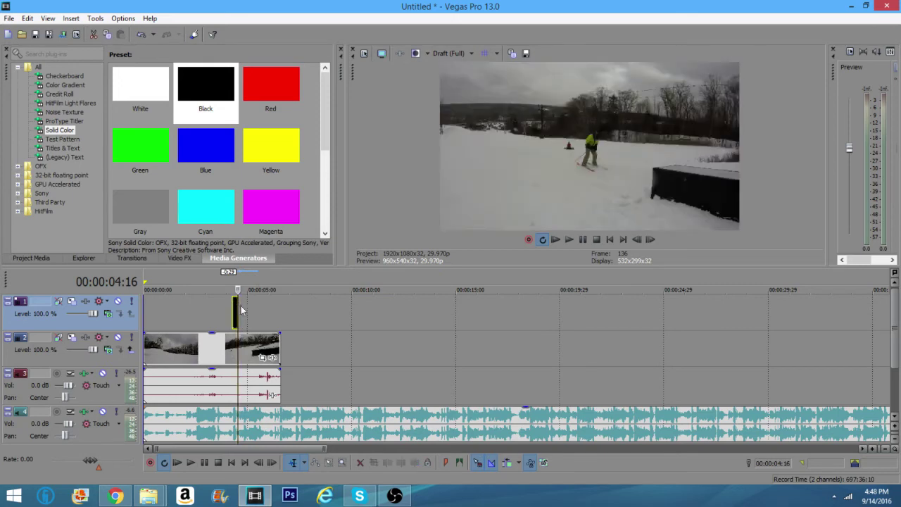
{"action": "scroll", "coordinate": [287, 352], "scroll_direction": "up", "scroll_amount": 3}
{"action": "scroll", "coordinate": [429, 357], "scroll_direction": "up", "scroll_amount": 2}
{"action": "scroll", "coordinate": [429, 356], "scroll_direction": "up", "scroll_amount": 2}
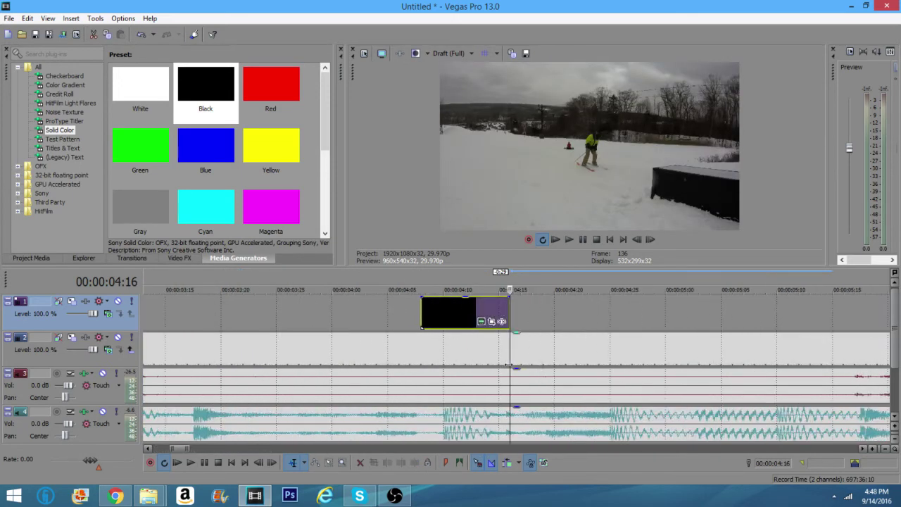
{"action": "left_click", "coordinate": [421, 287]}
Step: Step two-frame marks from 4:08 along the black event and fade in the first black piece
{"action": "left_click", "coordinate": [581, 241]}
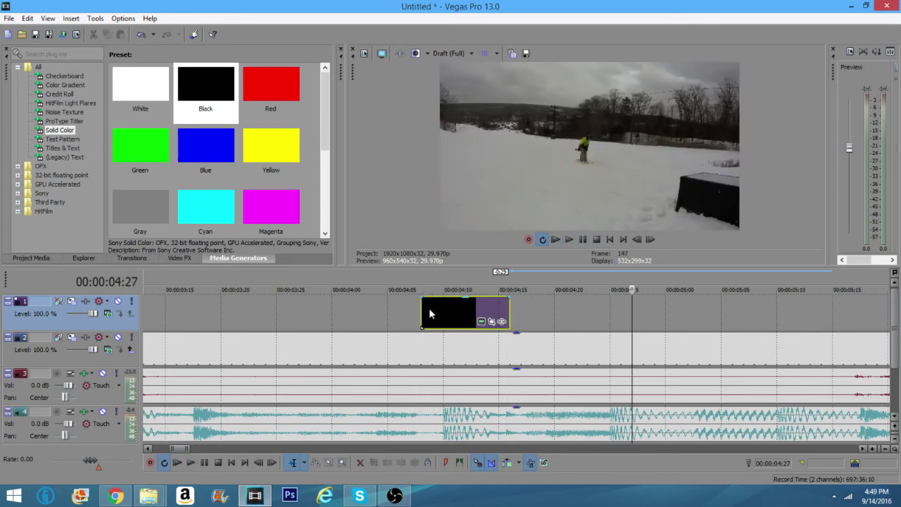
{"action": "key", "text": "space"}
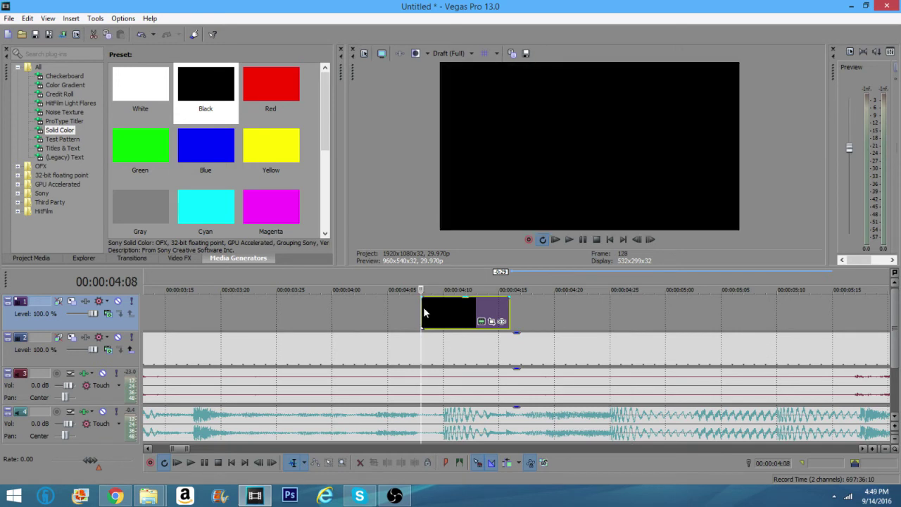
{"action": "key", "text": "Right"}
{"action": "key", "text": "Right"}
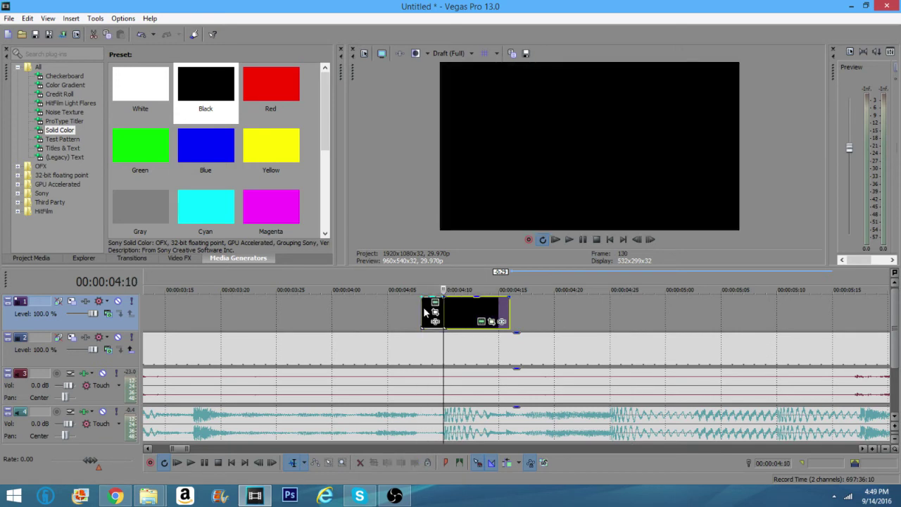
{"action": "key", "text": "Right"}
{"action": "key", "text": "Right"}
{"action": "key", "text": "Right"}
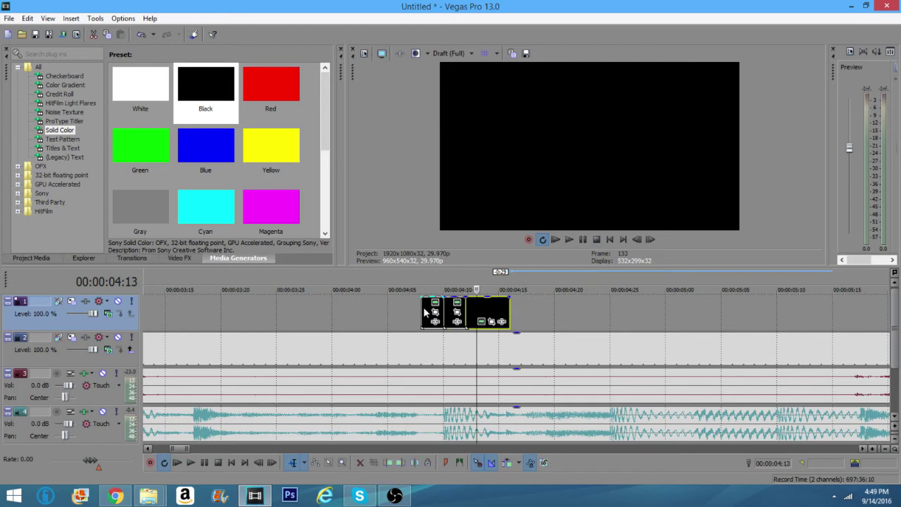
{"action": "key", "text": "Right"}
{"action": "key", "text": "Right"}
{"action": "key", "text": "Right"}
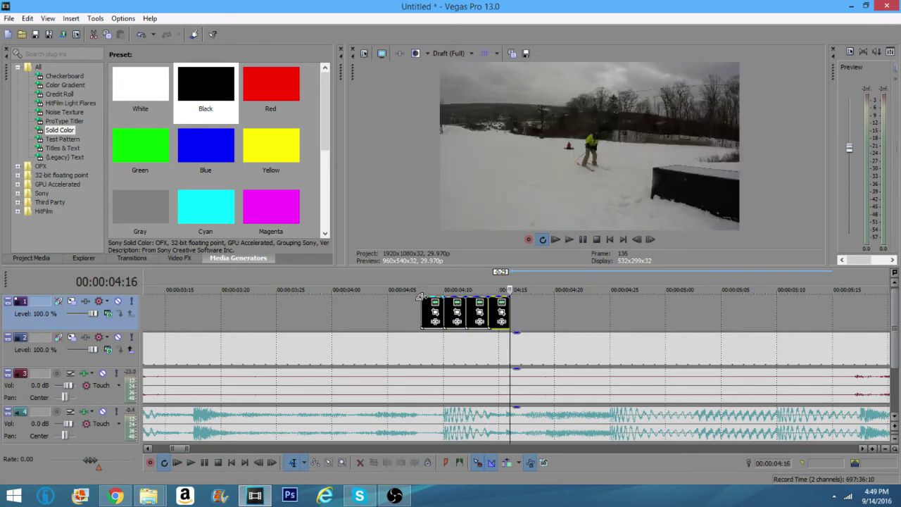
{"action": "left_click_drag", "start_coordinate": [421, 296], "coordinate": [487, 296]}
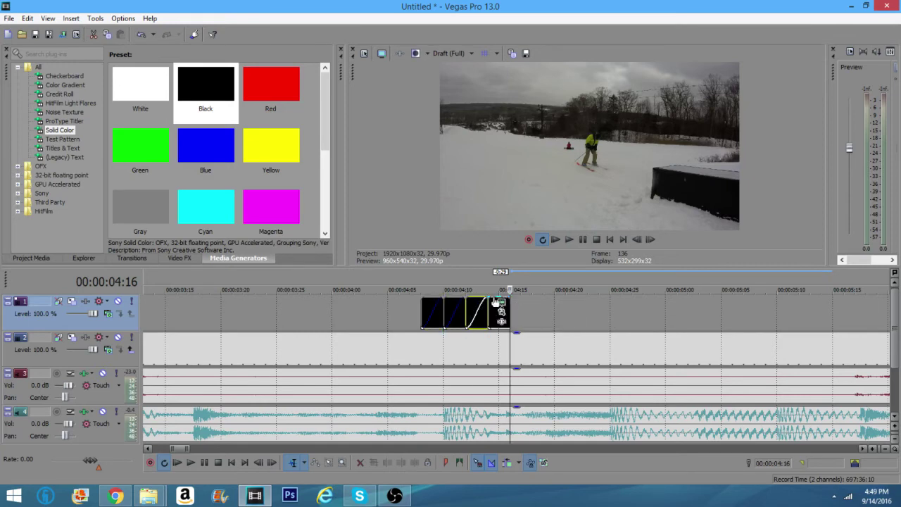
{"action": "scroll", "coordinate": [558, 384], "scroll_direction": "down", "scroll_amount": 5}
{"action": "scroll", "coordinate": [557, 385], "scroll_direction": "down", "scroll_amount": 5}
{"action": "scroll", "coordinate": [558, 385], "scroll_direction": "up", "scroll_amount": 2}
{"action": "scroll", "coordinate": [267, 363], "scroll_direction": "up", "scroll_amount": 3}
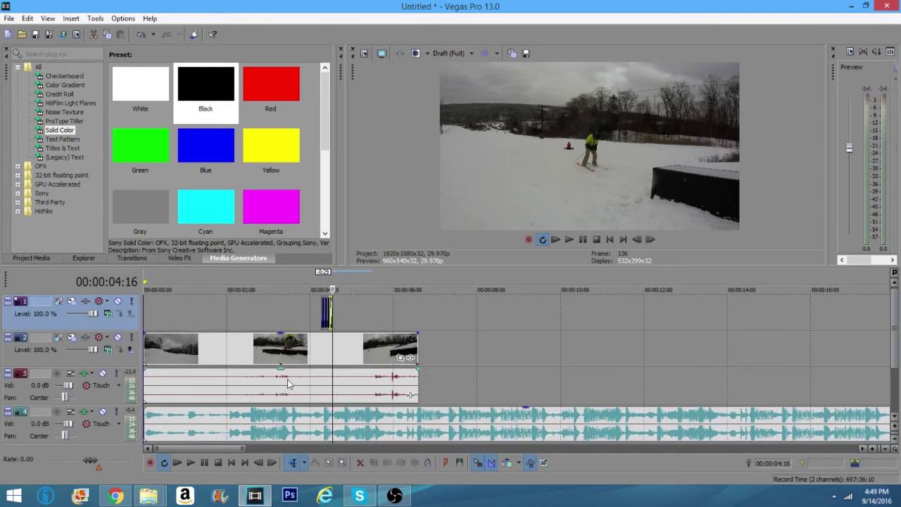
{"action": "left_click", "coordinate": [146, 280]}
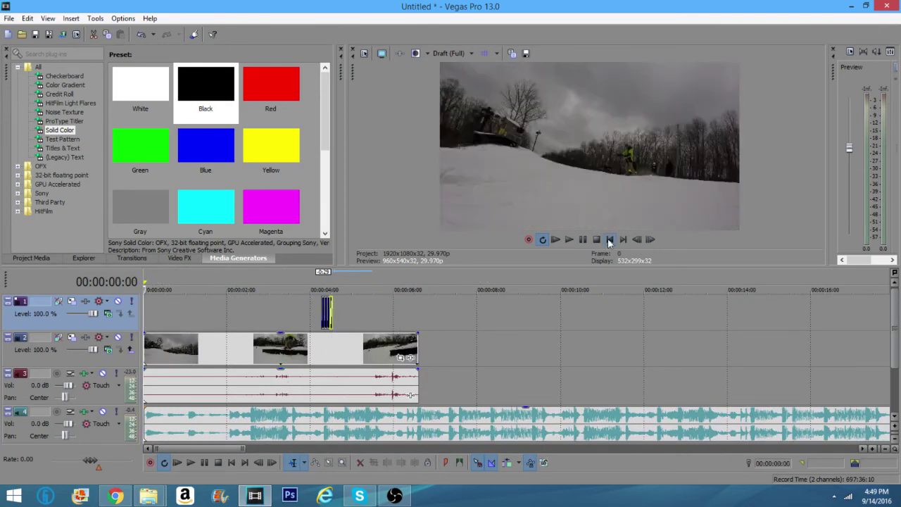
{"action": "key", "text": "space"}
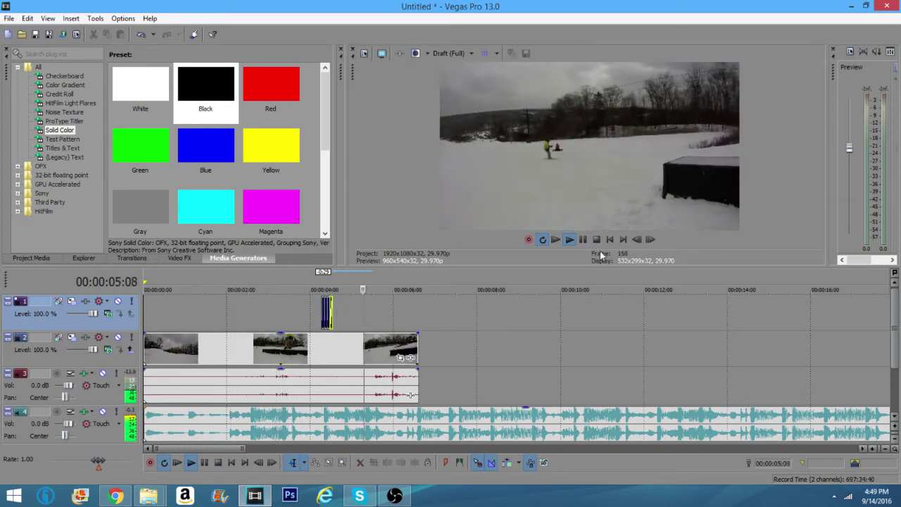
{"action": "key", "text": "Return"}
{"action": "scroll", "coordinate": [352, 379], "scroll_direction": "down", "scroll_amount": 10}
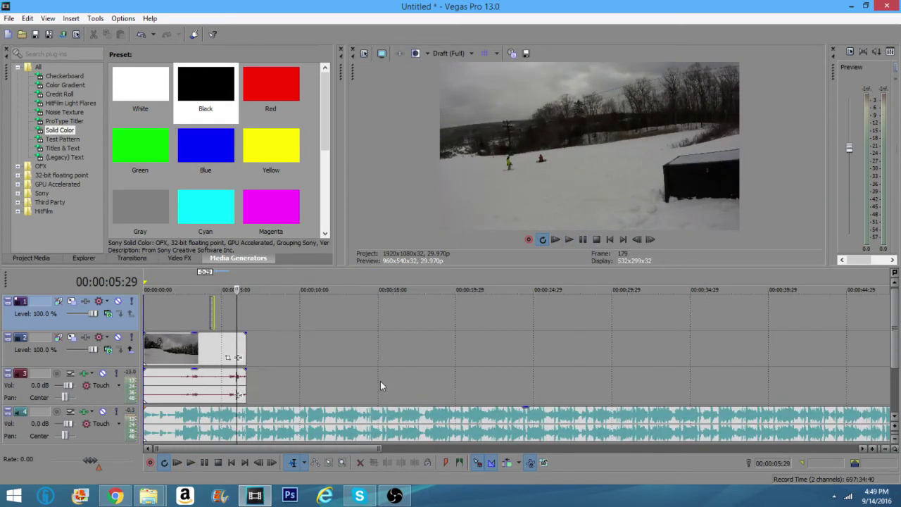
Step: Trim the track 4 music to end with the snowboard clip, then pick the Red solid-colour preset
{"action": "left_click", "coordinate": [840, 420]}
{"action": "left_click_drag", "start_coordinate": [840, 420], "coordinate": [179, 417]}
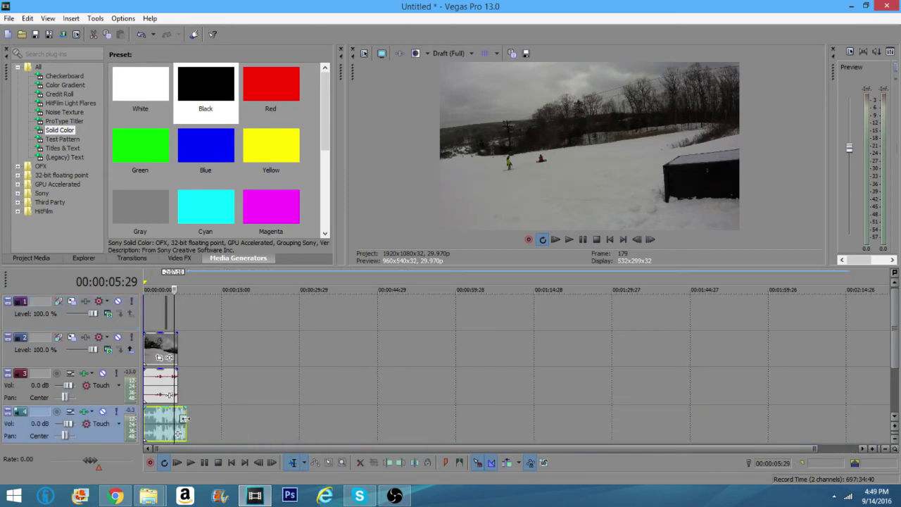
{"action": "scroll", "coordinate": [179, 417], "scroll_direction": "up", "scroll_amount": 3}
{"action": "scroll", "coordinate": [232, 394], "scroll_direction": "up", "scroll_amount": 3}
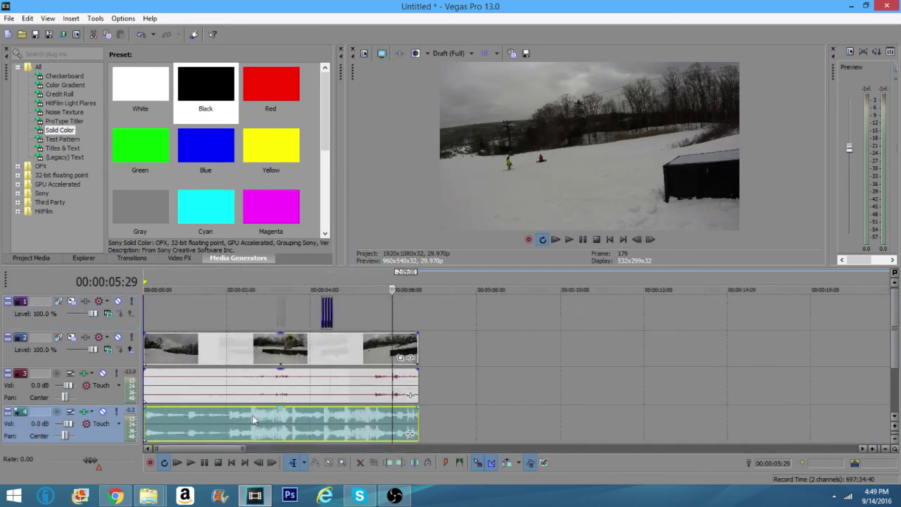
{"action": "scroll", "coordinate": [292, 373], "scroll_direction": "up", "scroll_amount": 4}
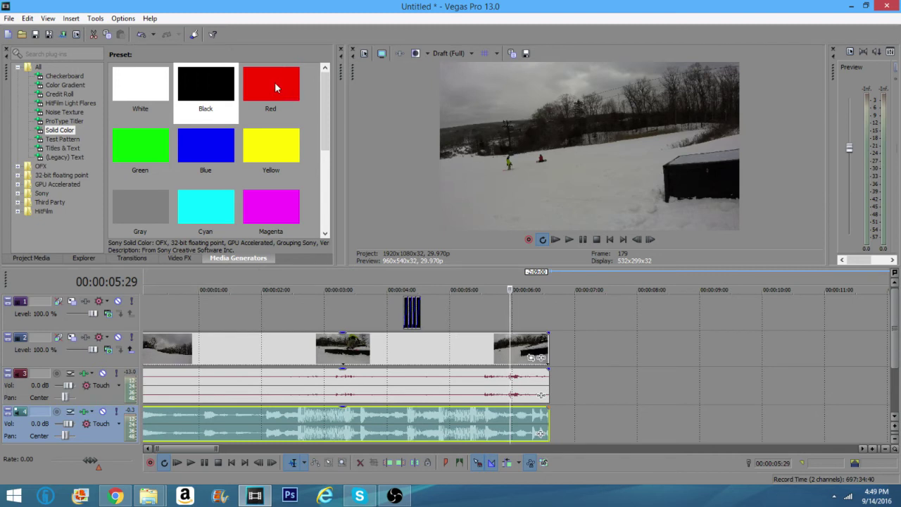
{"action": "left_click_drag", "start_coordinate": [275, 83], "coordinate": [451, 311]}
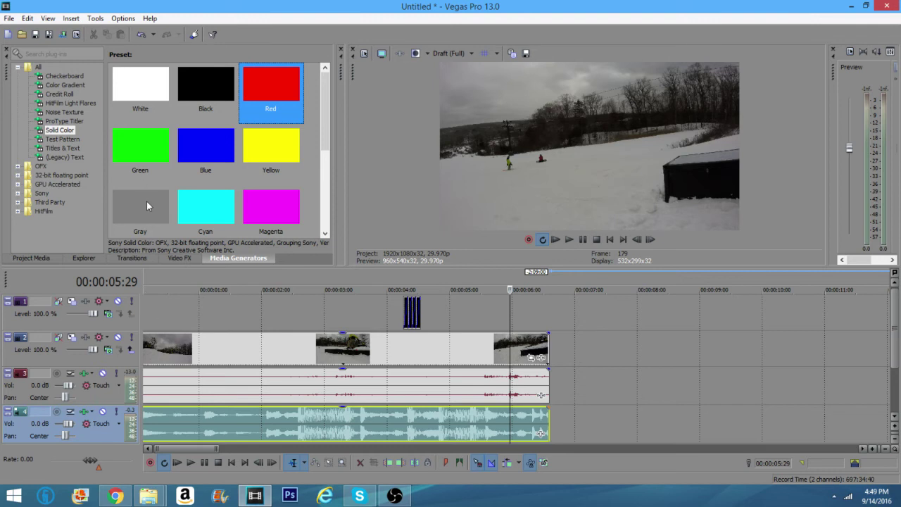
{"action": "left_click", "coordinate": [144, 292]}
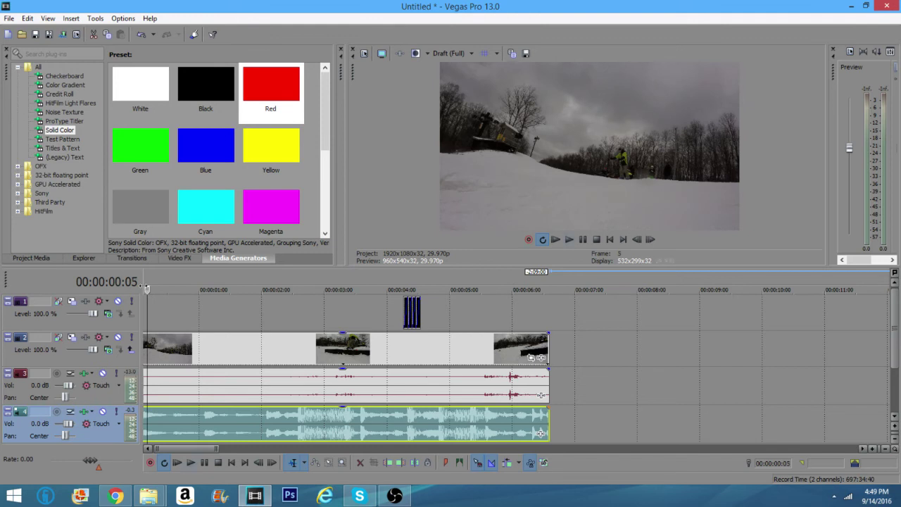
{"action": "left_click", "coordinate": [145, 289]}
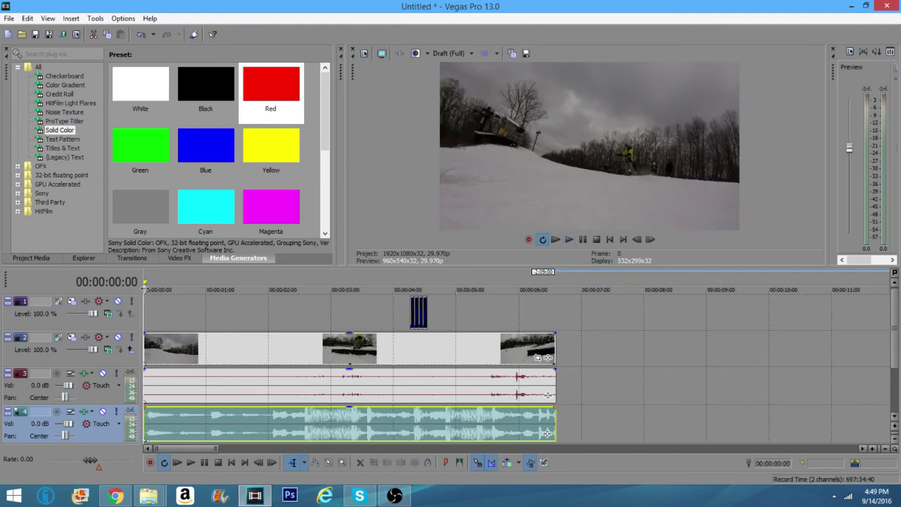
{"action": "left_click", "coordinate": [582, 242]}
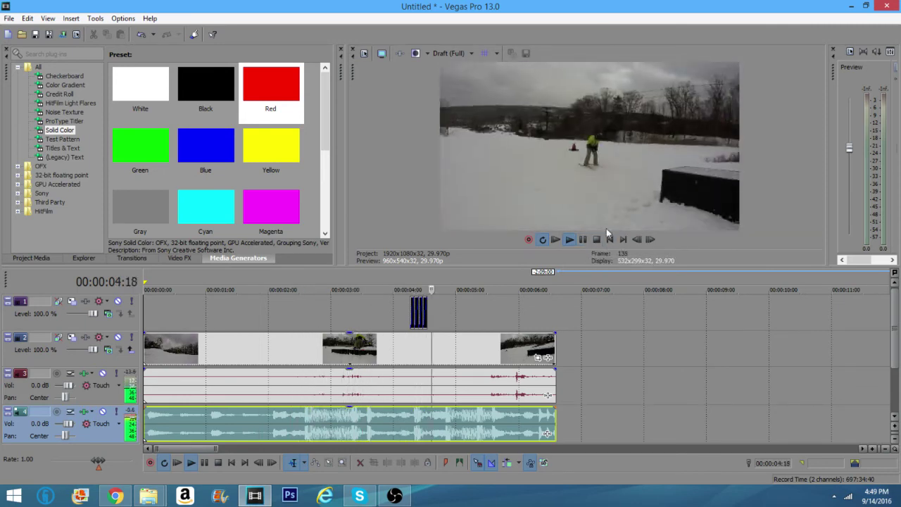
{"action": "left_click", "coordinate": [583, 241]}
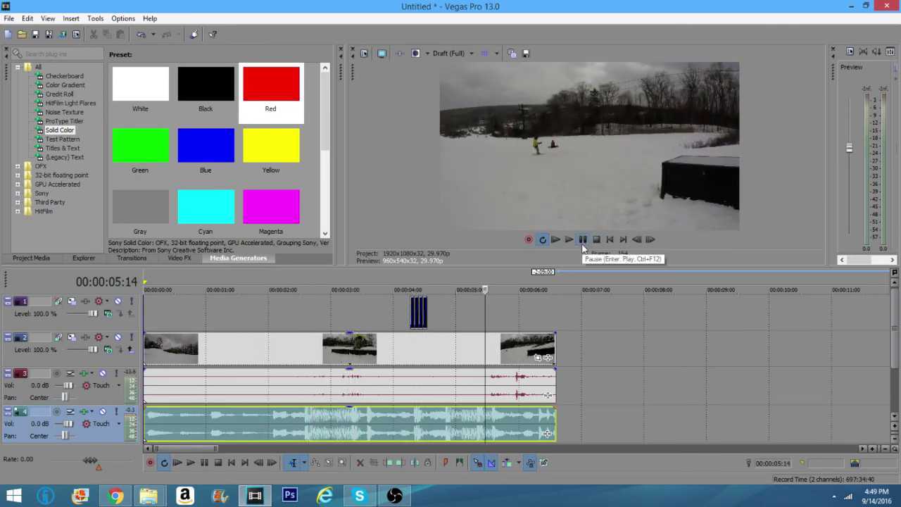